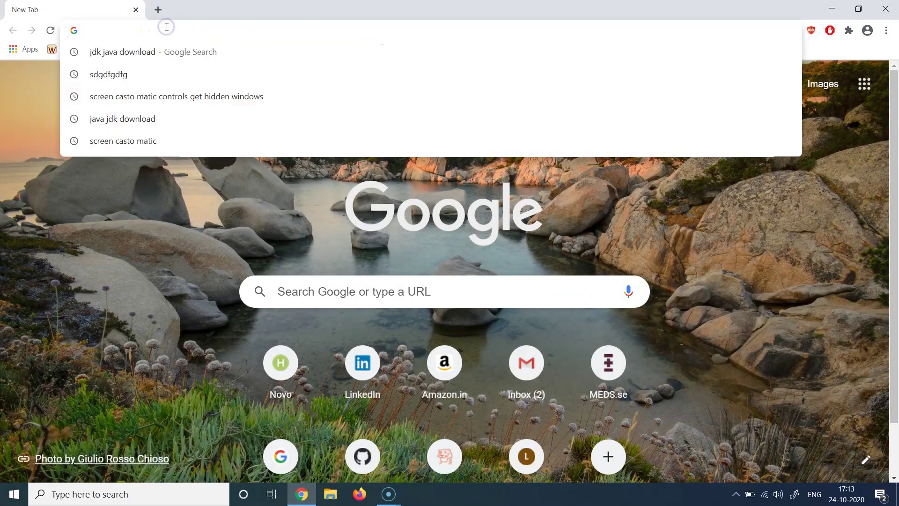
- Search Google for 'jdk java download'
text(jdk java d)
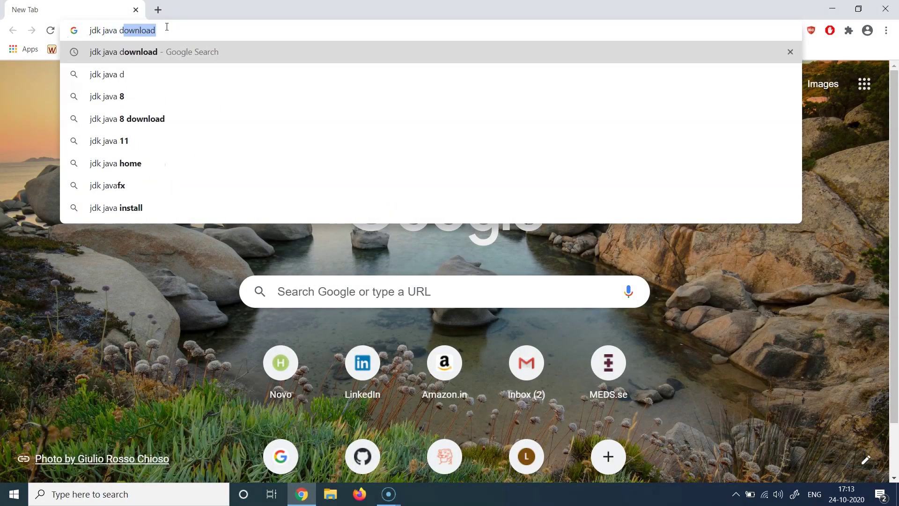
text(ownload)
key(Return)
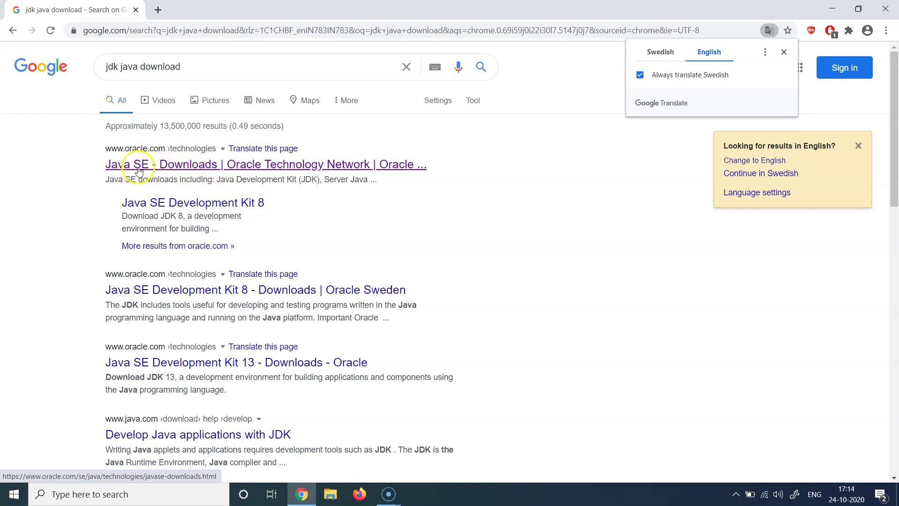
click(182, 168)
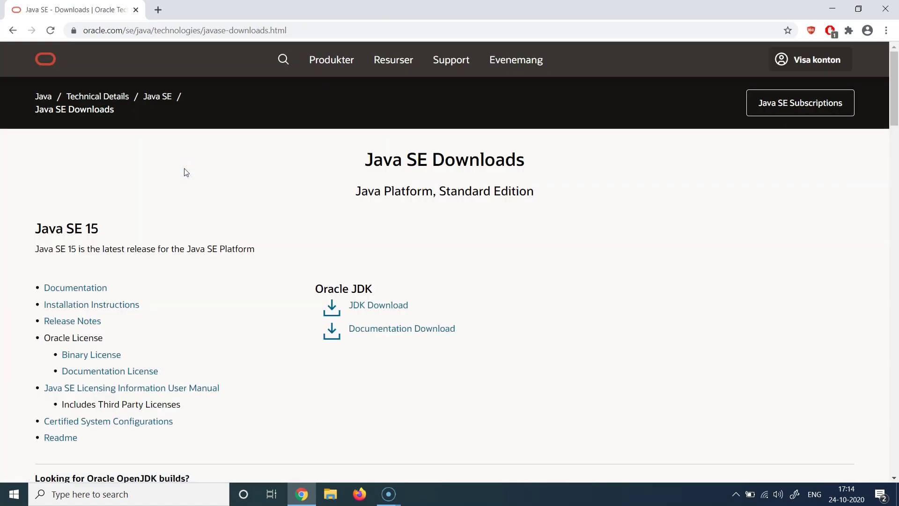
scroll(679, 283, down, 3)
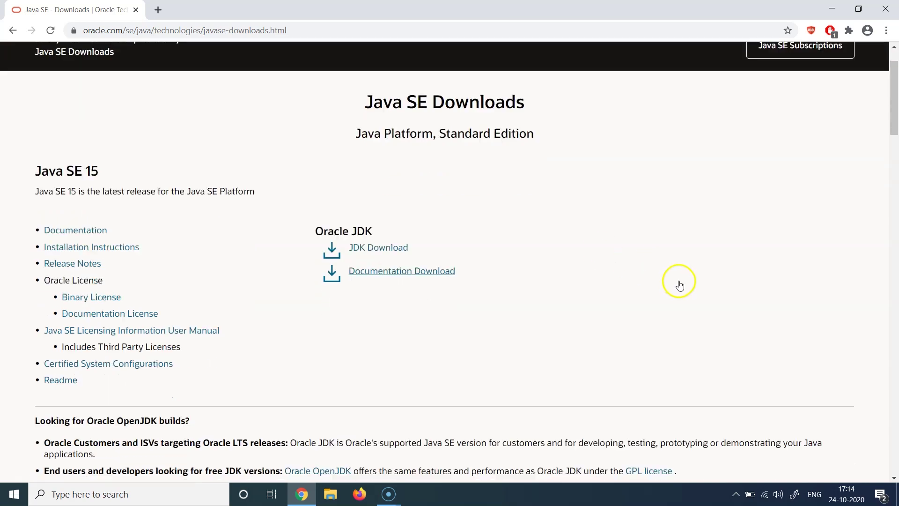
scroll(680, 285, down, 8)
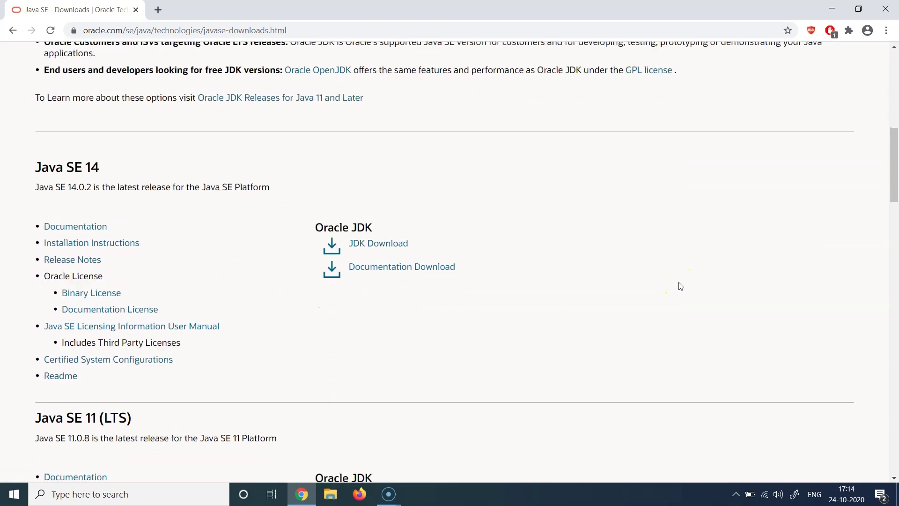
scroll(681, 286, down, 5)
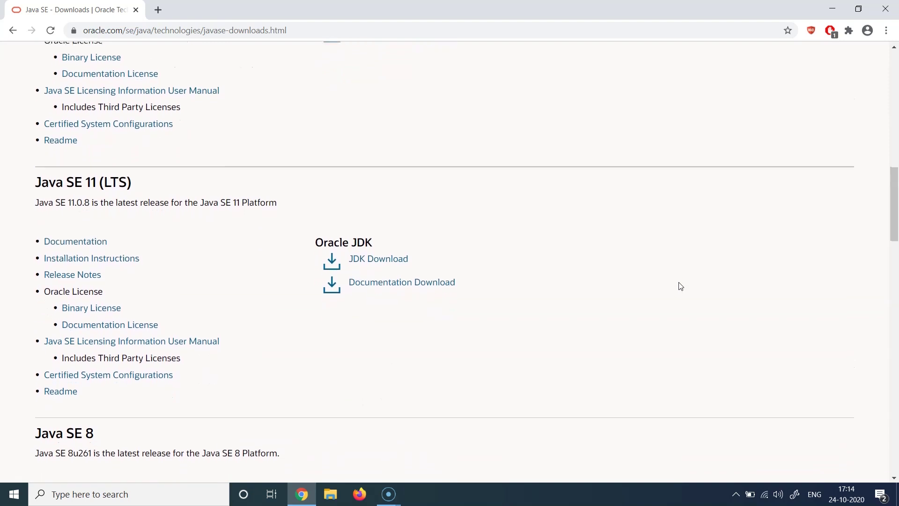
scroll(680, 286, down, 7)
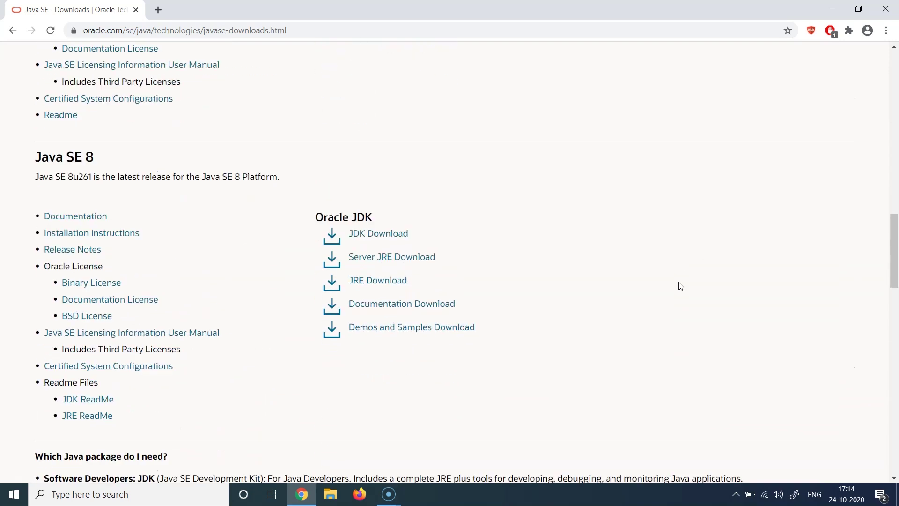
scroll(680, 285, up, 15)
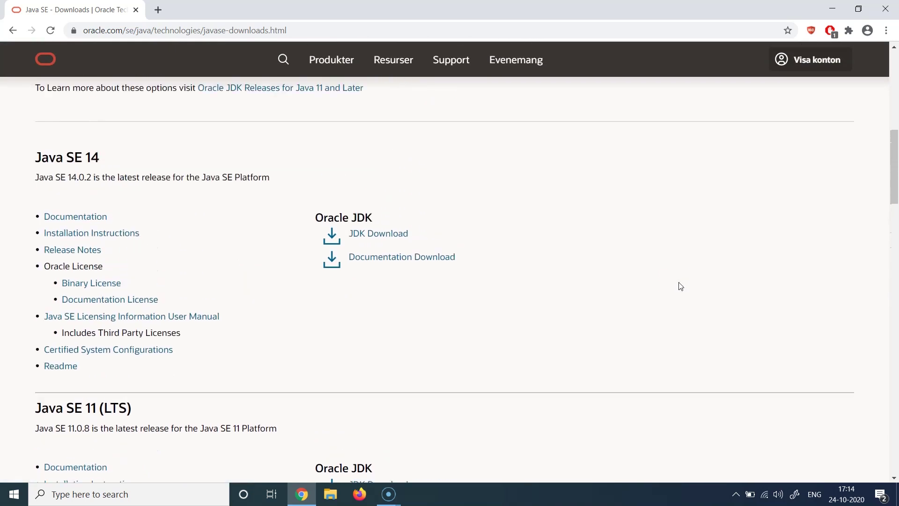
double_click(110, 408)
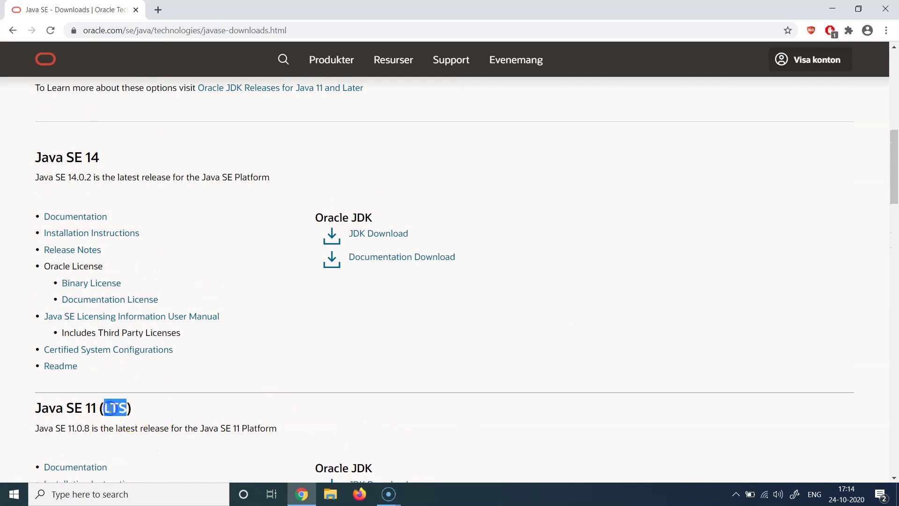
click(663, 281)
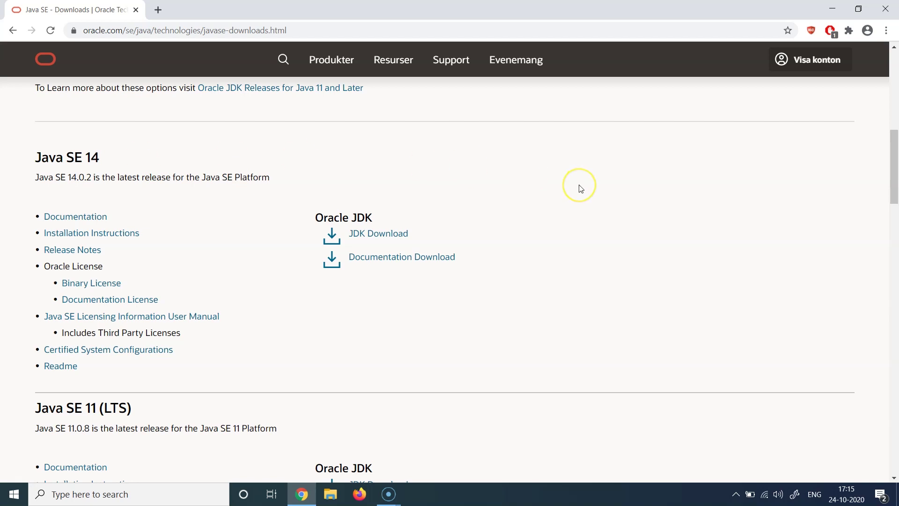
scroll(579, 187, up, 5)
scroll(580, 188, up, 5)
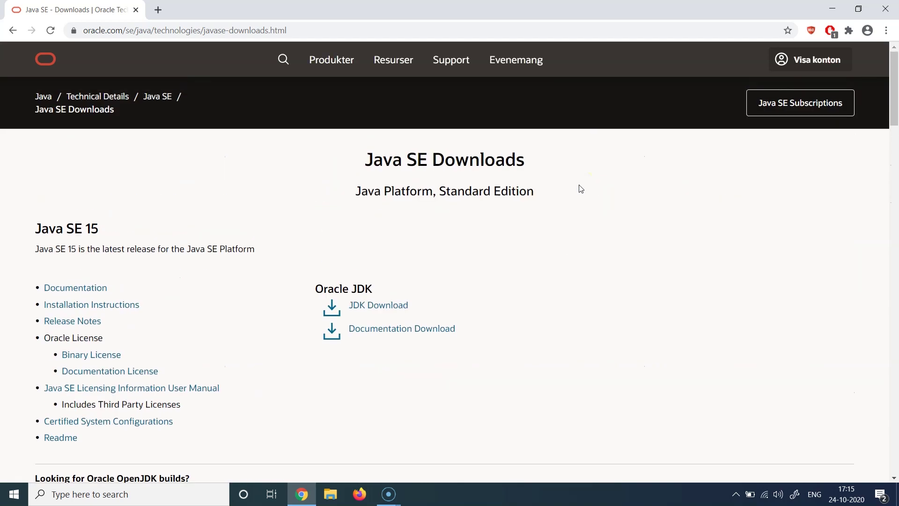
click(545, 244)
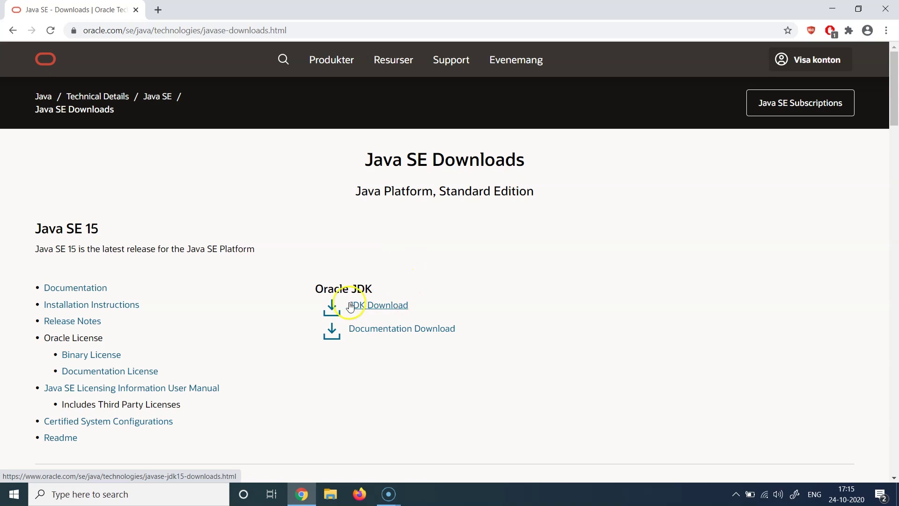
- Open the Java SE 15 JDK download page, dismiss the Oracle Cloud banner, and find the Windows x64 Installer row
click(404, 309)
scroll(513, 313, down, 5)
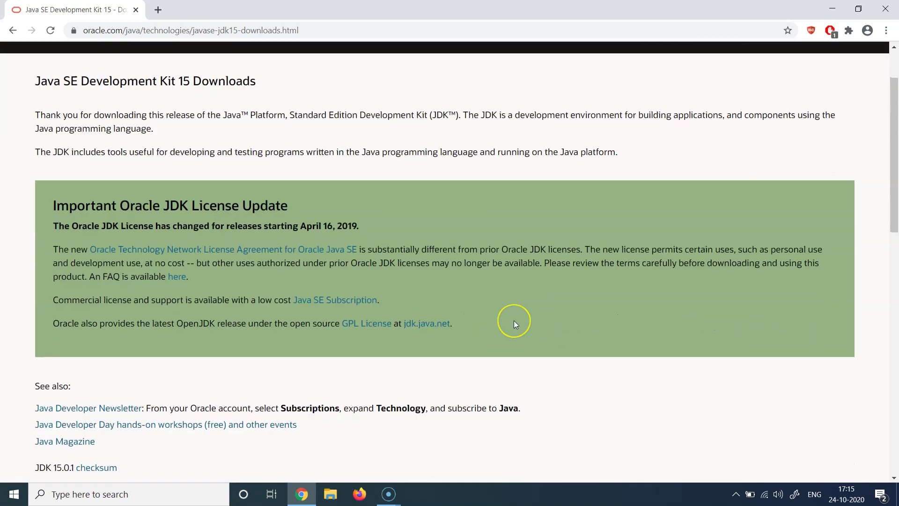
scroll(514, 322, down, 2)
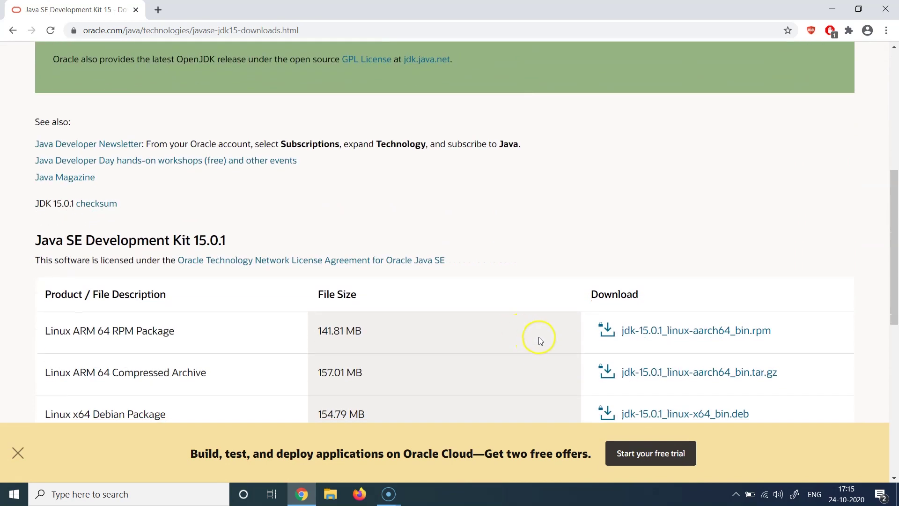
scroll(538, 336, down, 2)
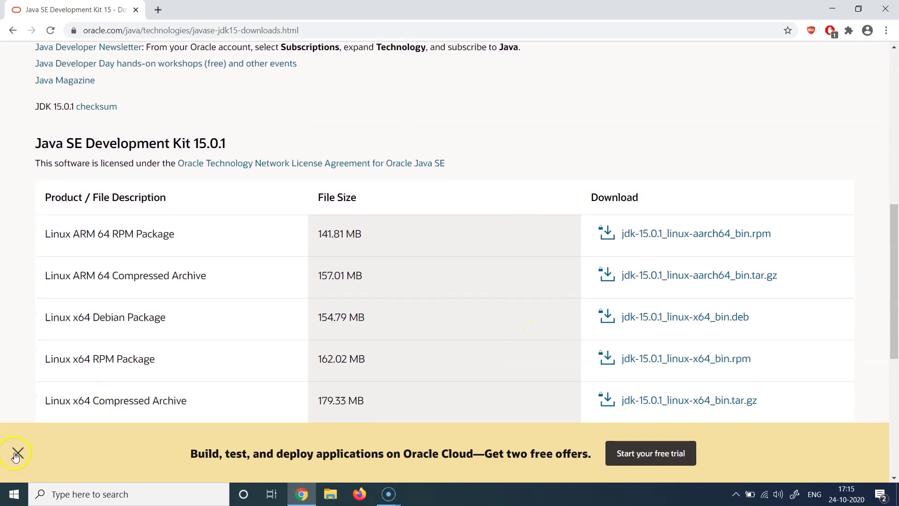
click(18, 452)
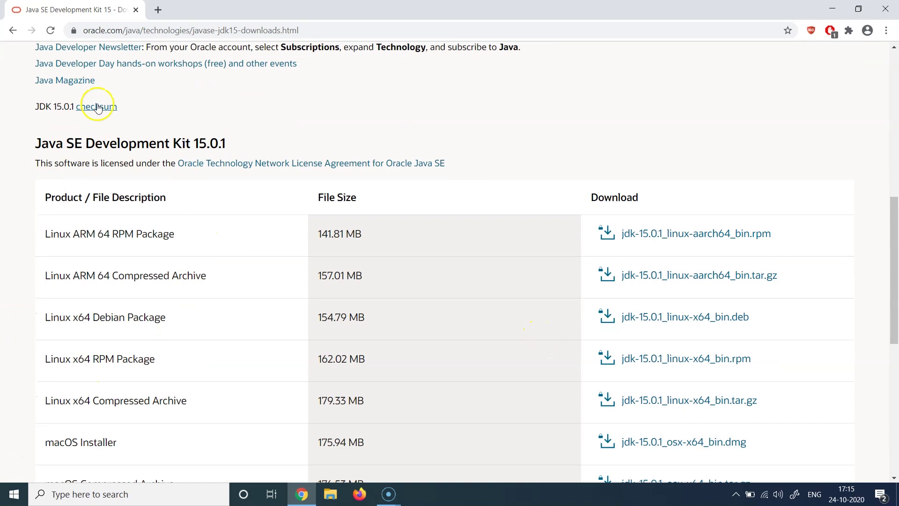
scroll(367, 135, down, 1)
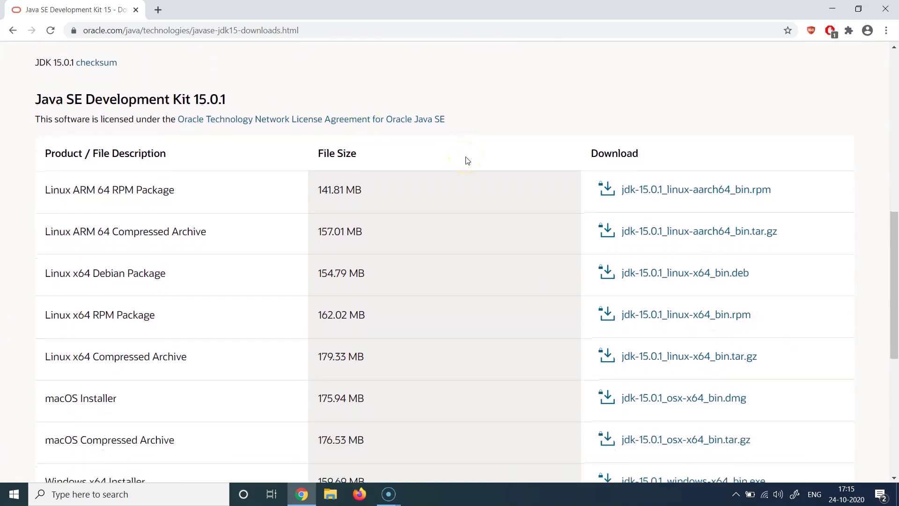
scroll(465, 161, down, 4)
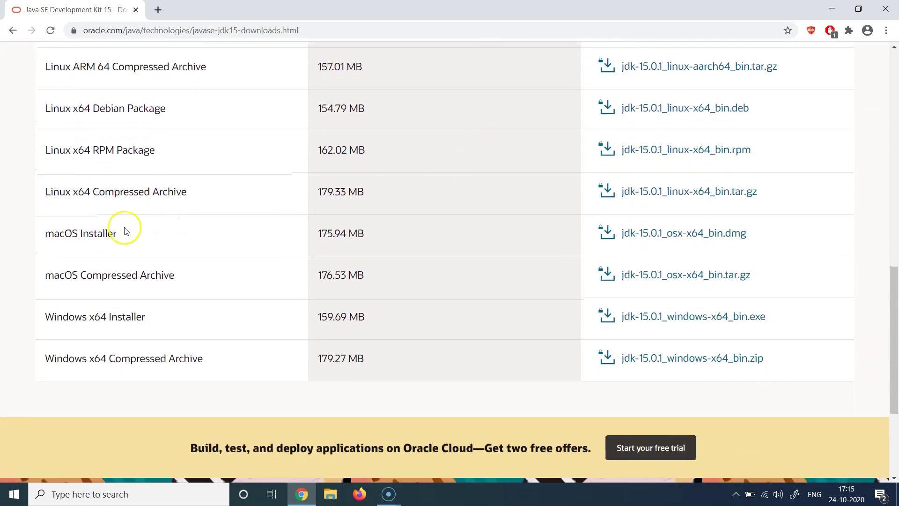
scroll(68, 232, down, 1)
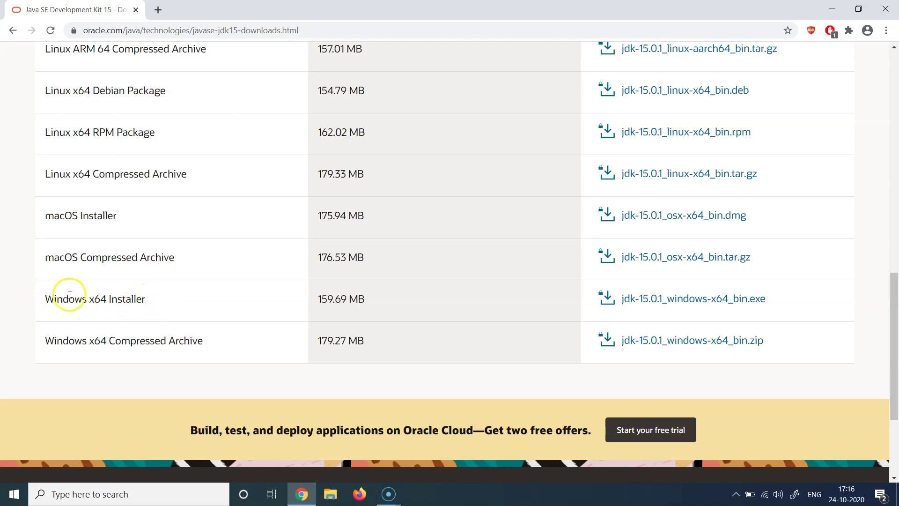
scroll(70, 295, up, 1)
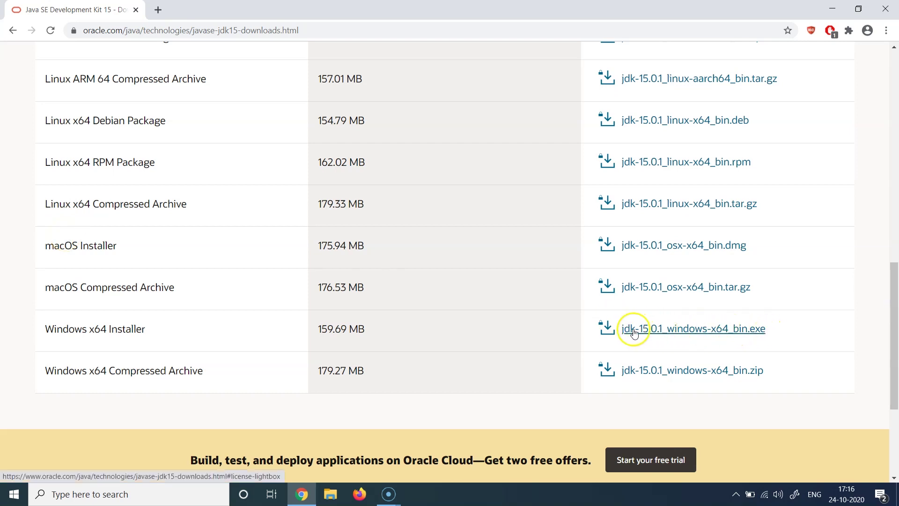
- Accept the Oracle license and start downloading jdk-15.0.1_windows-x64_bin.exe
click(668, 333)
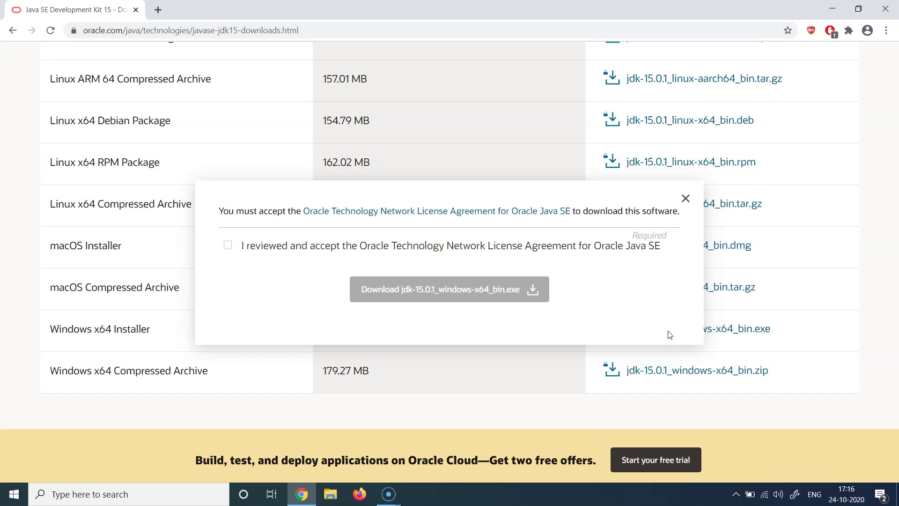
click(227, 246)
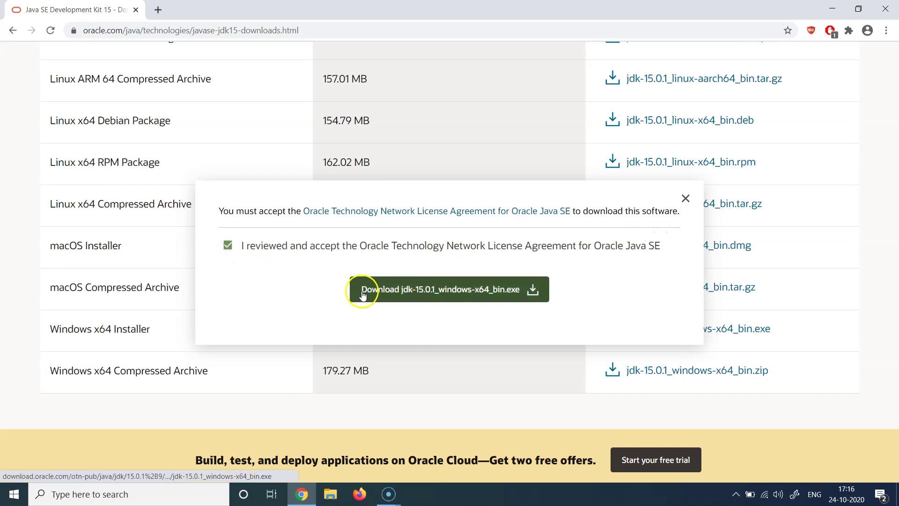
click(420, 293)
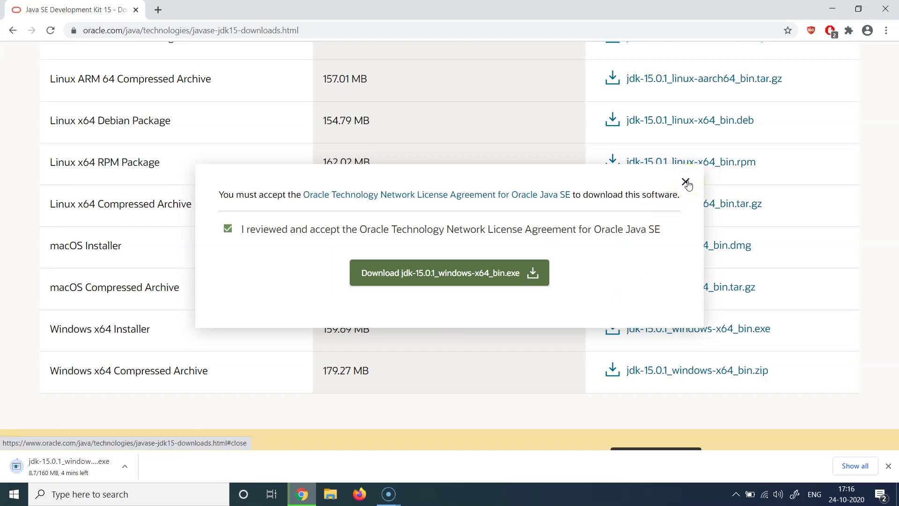
click(686, 182)
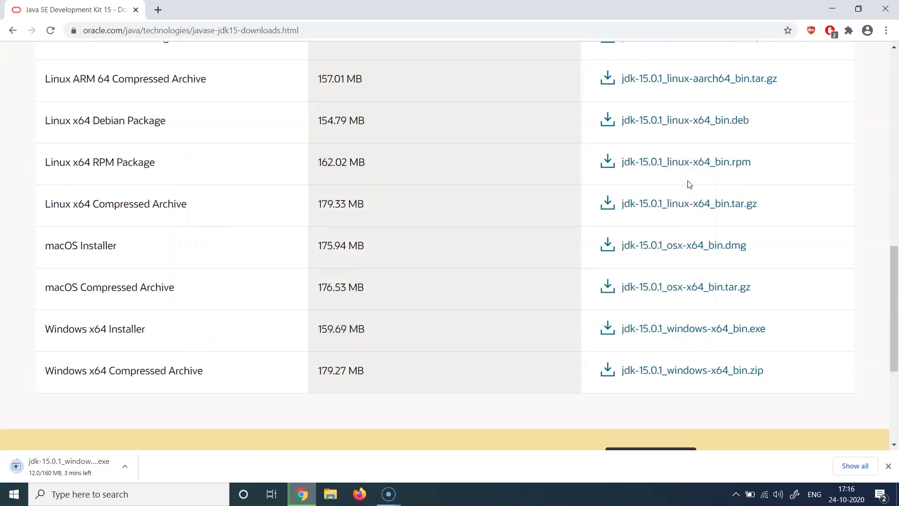
- Minimize Chrome and launch the downloaded jdk-15 installer from the desktop
click(833, 10)
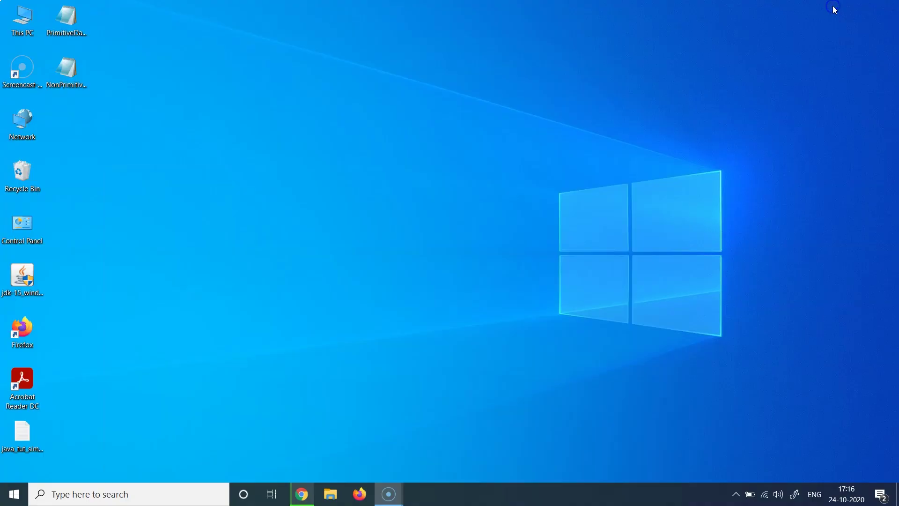
click(34, 273)
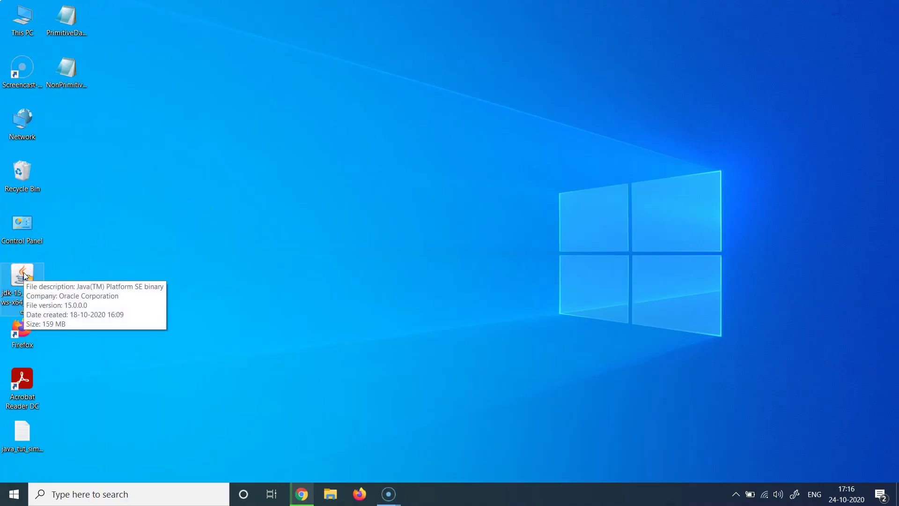
double_click(24, 274)
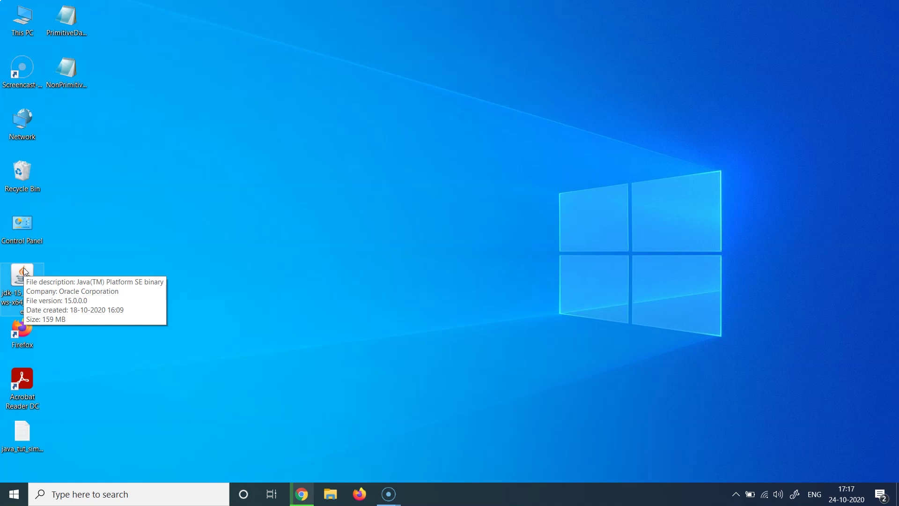
click(150, 276)
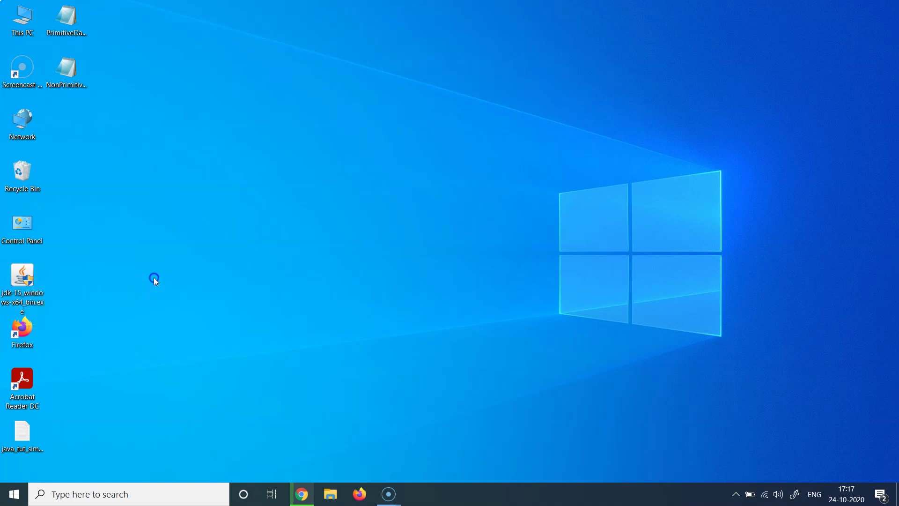
click(44, 275)
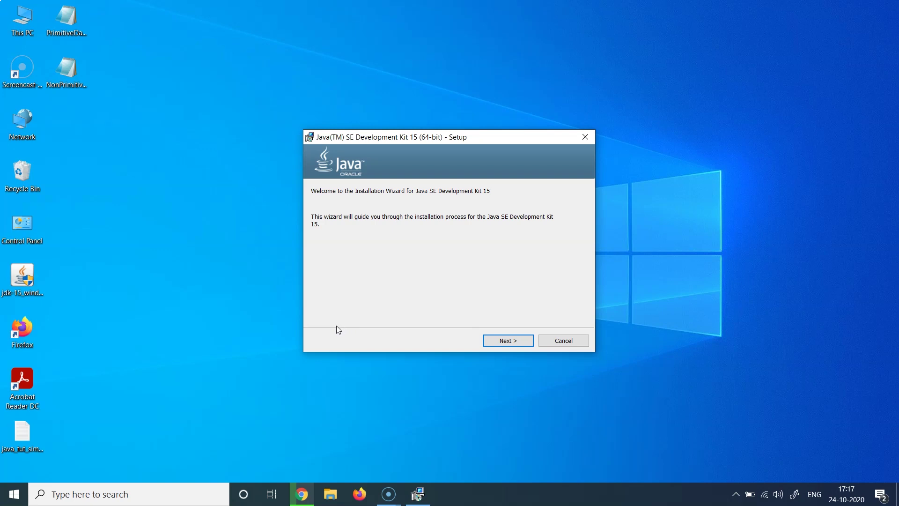
- Advance the JDK 15 setup past its Welcome page to the C:\Program Files\Java\jdk-15\ destination step
click(302, 494)
scroll(217, 209, up, 1)
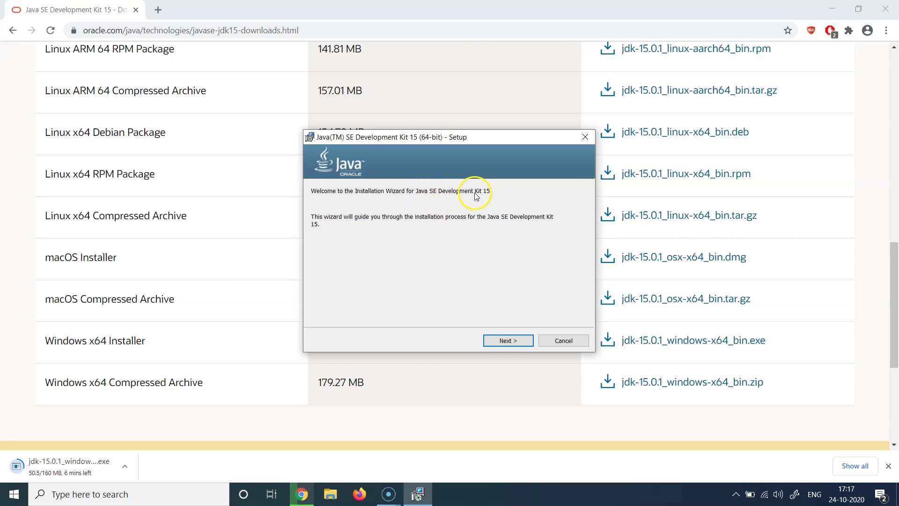
click(490, 341)
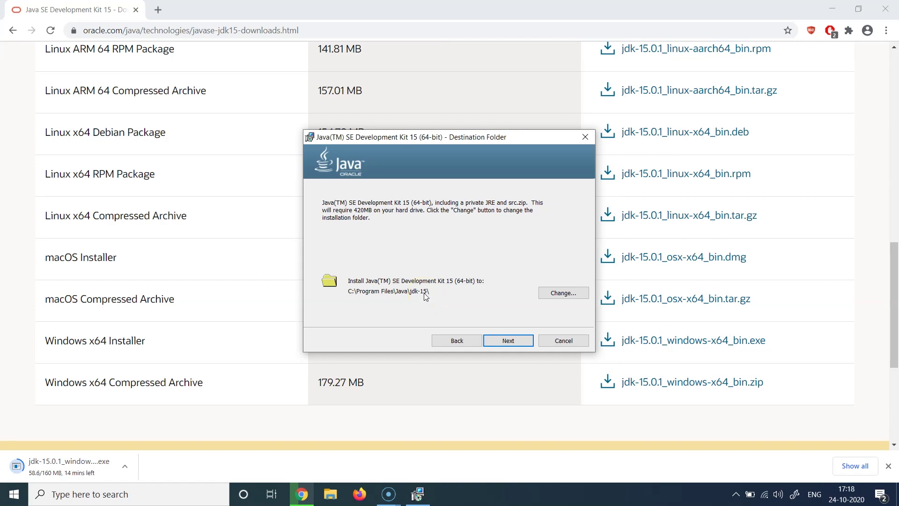
click(566, 294)
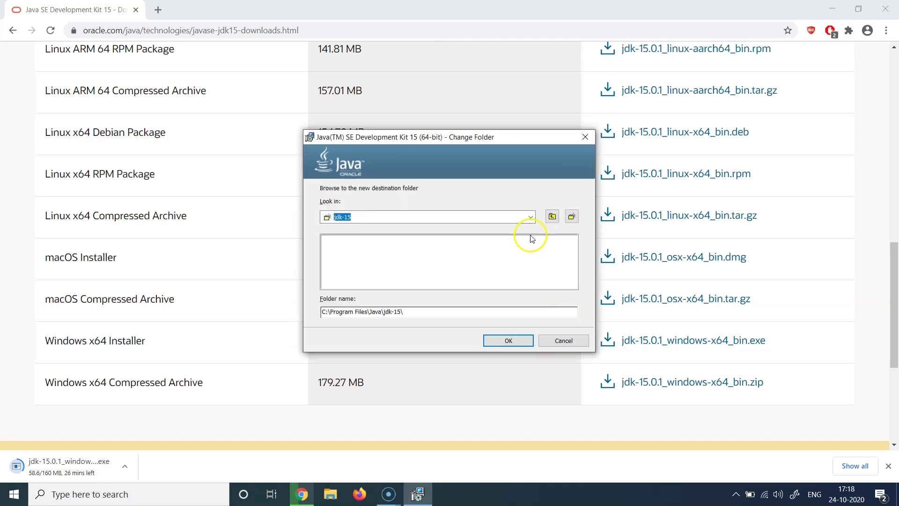
click(531, 217)
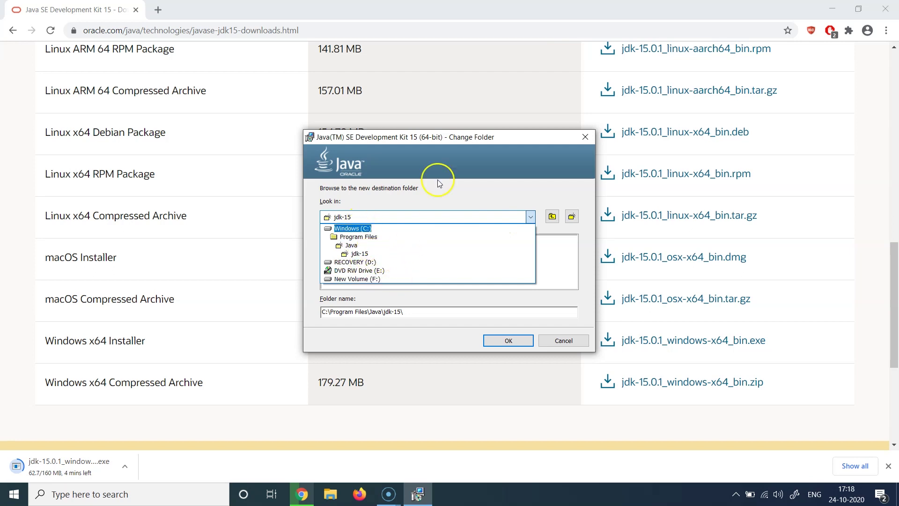
click(501, 180)
click(496, 284)
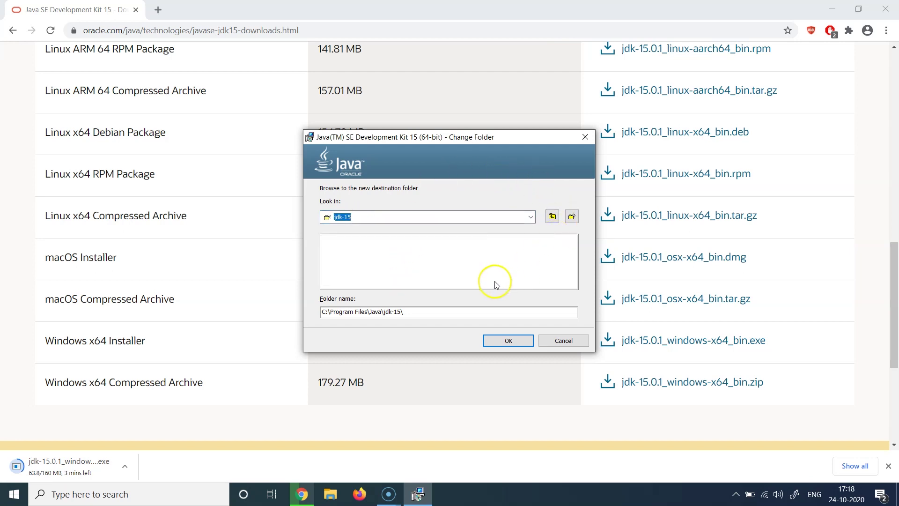
click(565, 340)
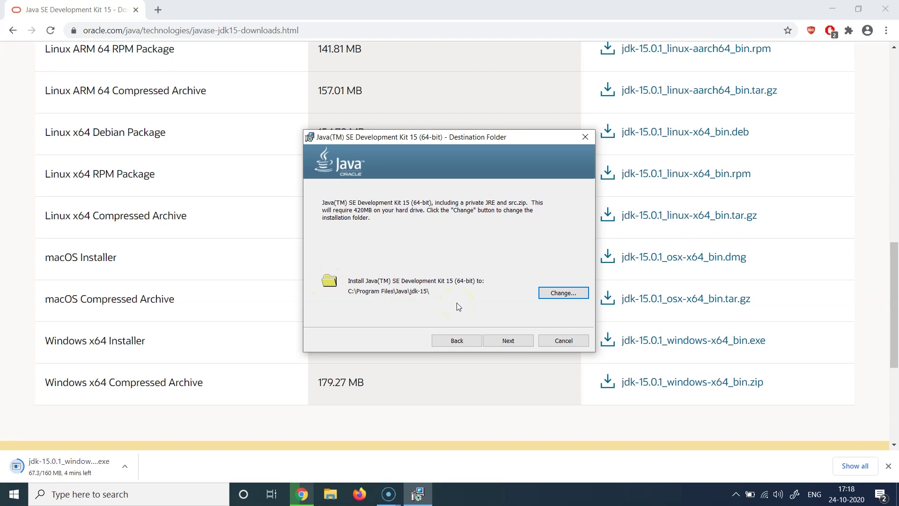
- Install JDK 15 into the default C:\Program Files\Java\jdk-15\ folder
click(502, 346)
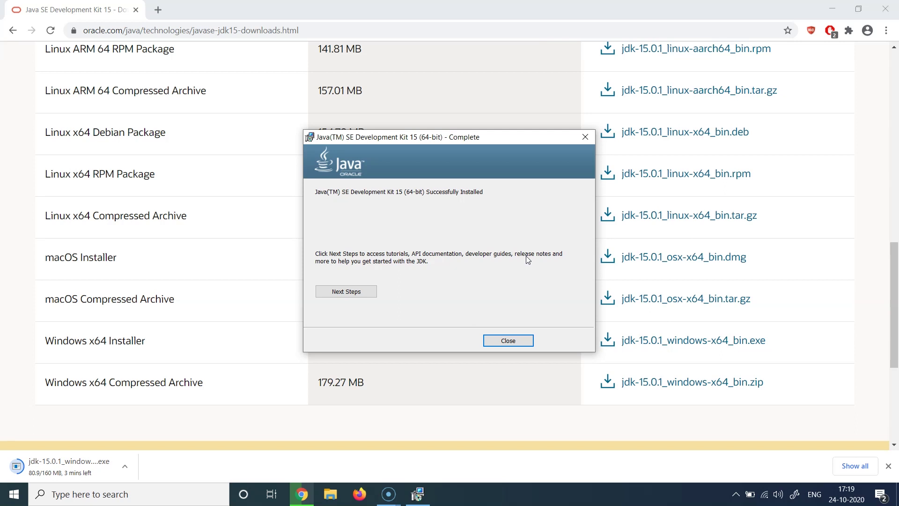
- Close the finished installer and exit Chrome despite the download still in progress
click(510, 341)
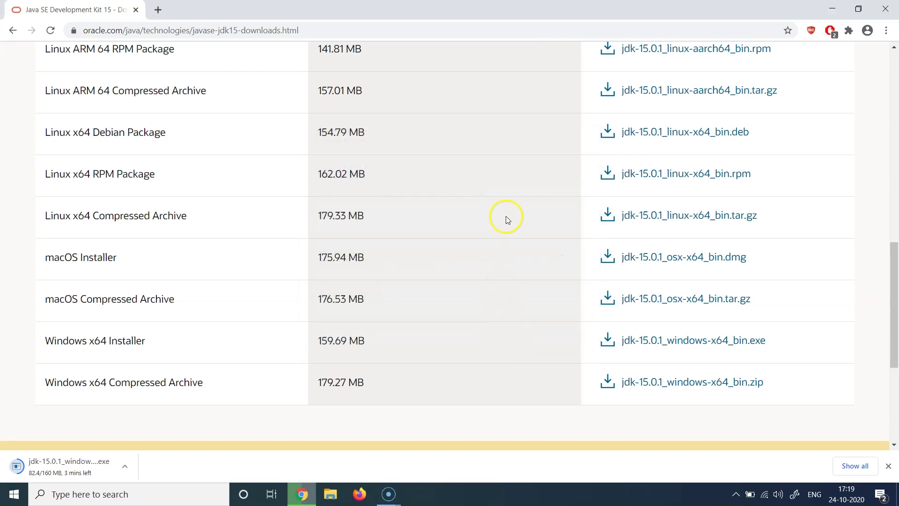
click(885, 8)
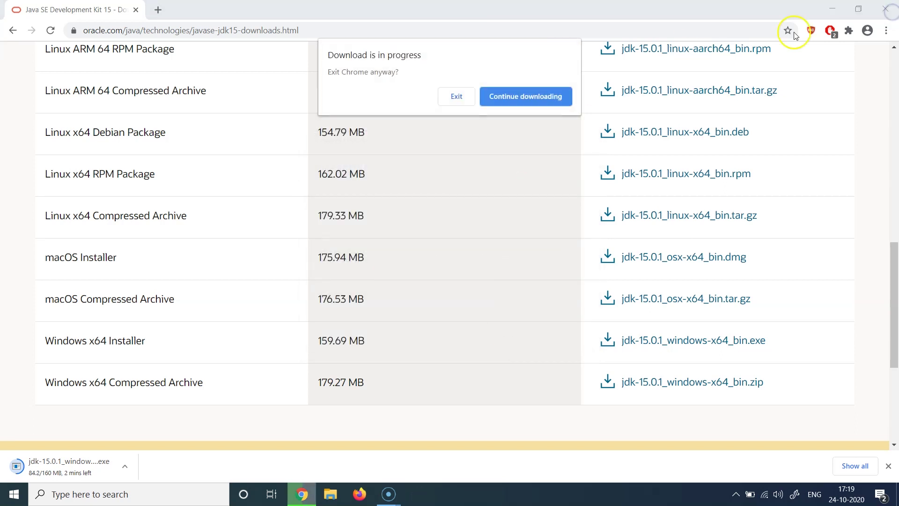
click(496, 97)
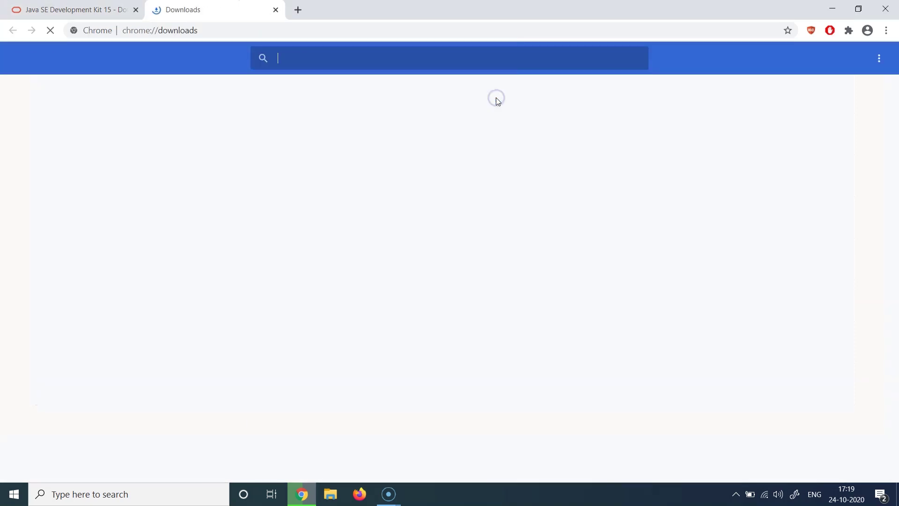
click(275, 10)
click(885, 9)
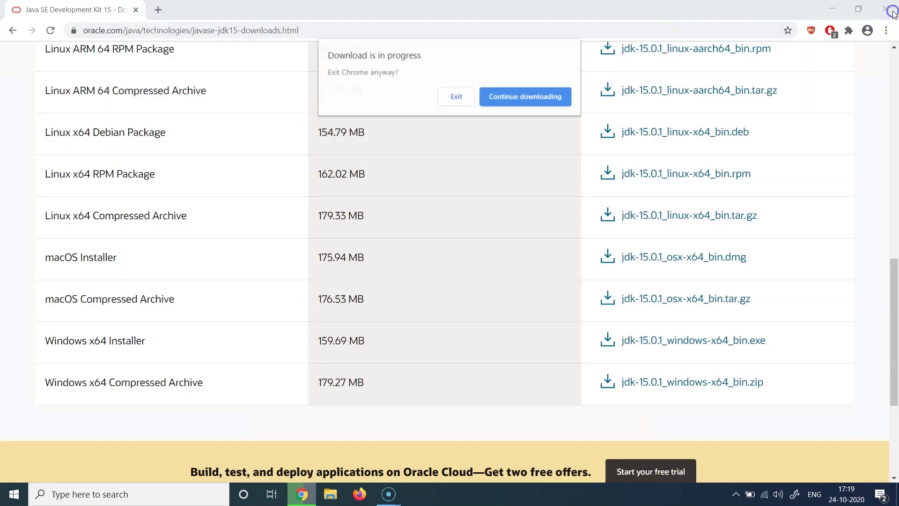
click(457, 96)
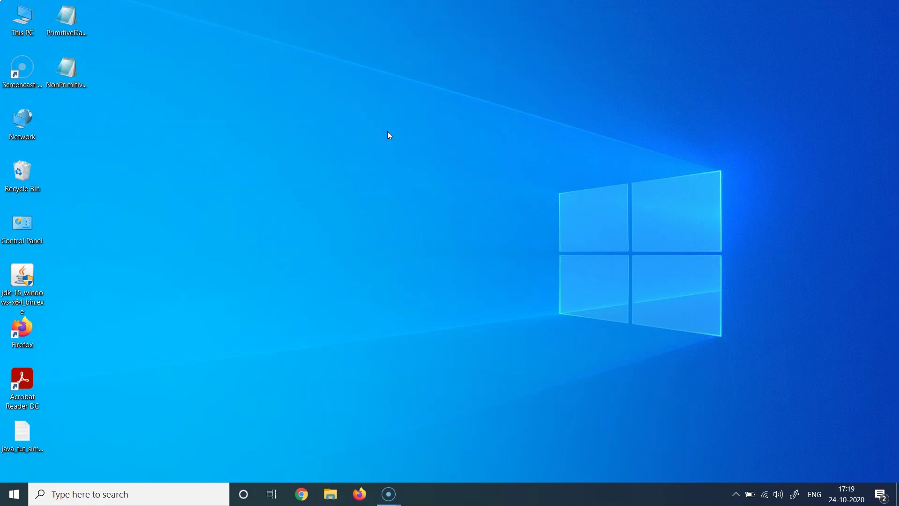
- Search the Start menu for 'cmd' and open Command Prompt
key(super)
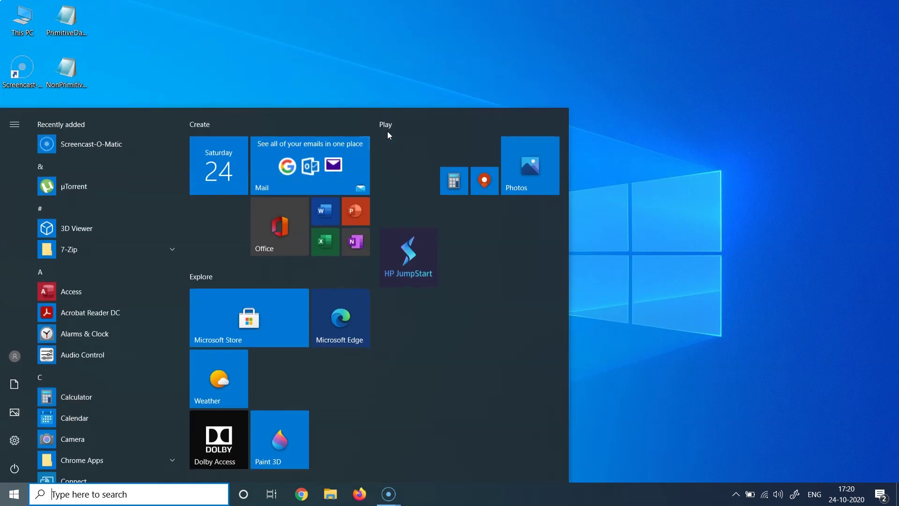
text(cmd)
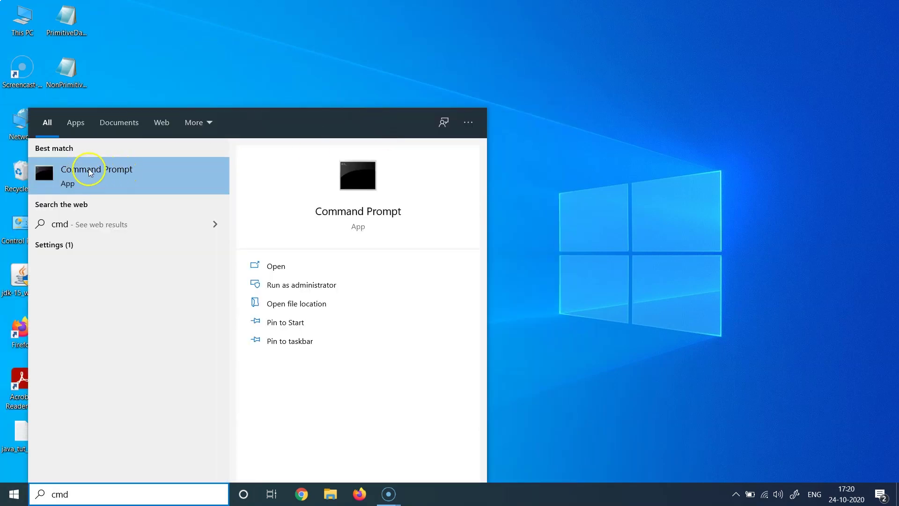
click(124, 176)
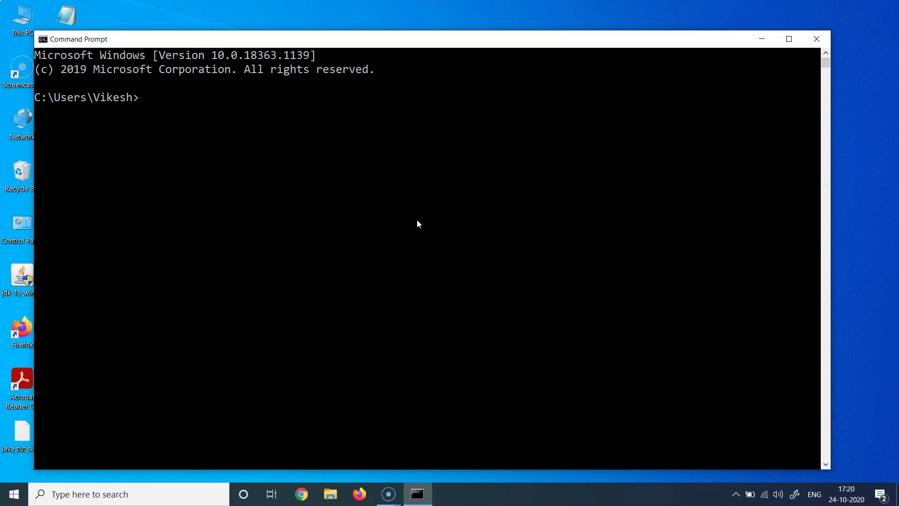
- Run java -version to confirm java version "15" 2020-09-15 is installed
text(java -version)
key(Return)
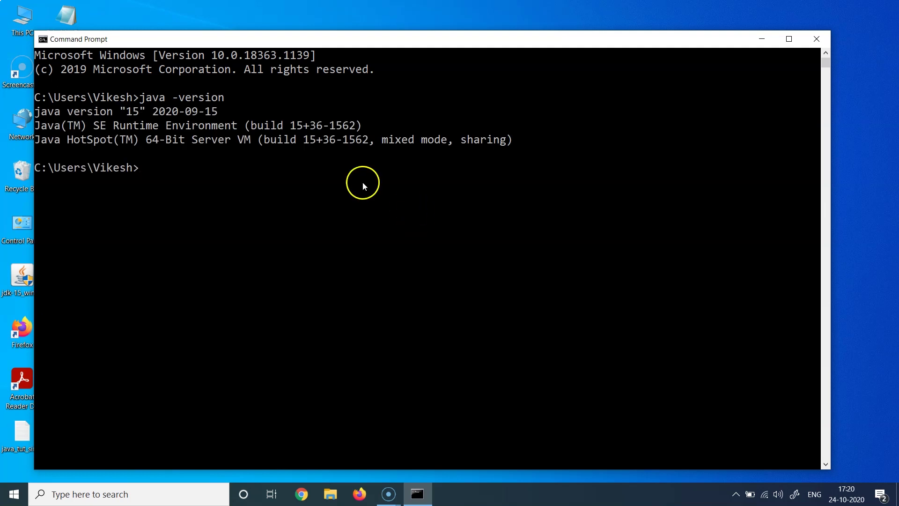